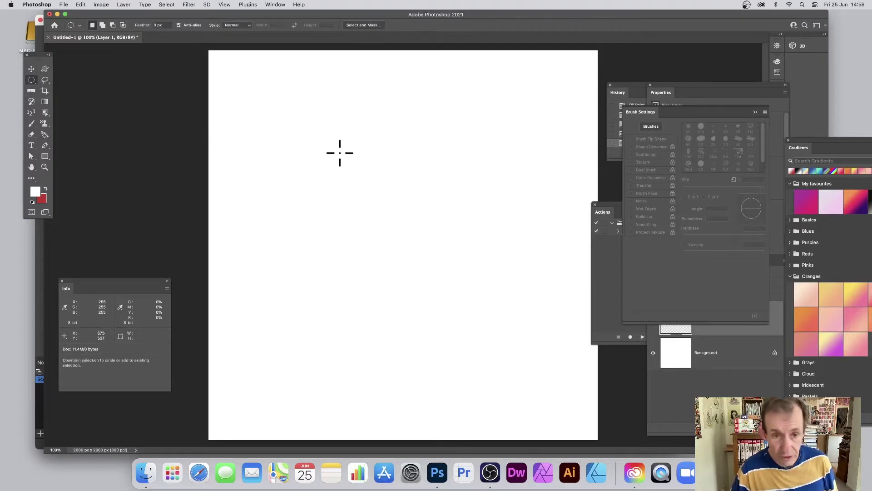
- Draw a circular selection about 890 px wide near the canvas centre and set up a noise gradient with 100% roughness
drag(339, 153, 513, 377)
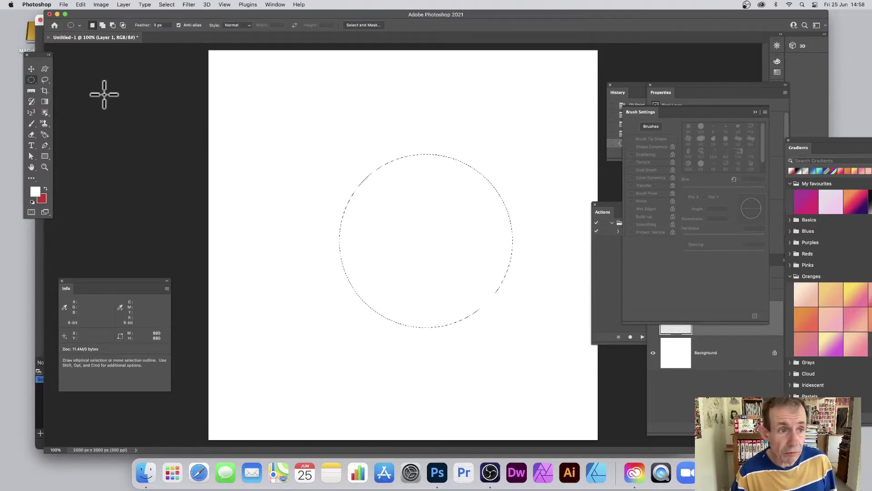
click(42, 99)
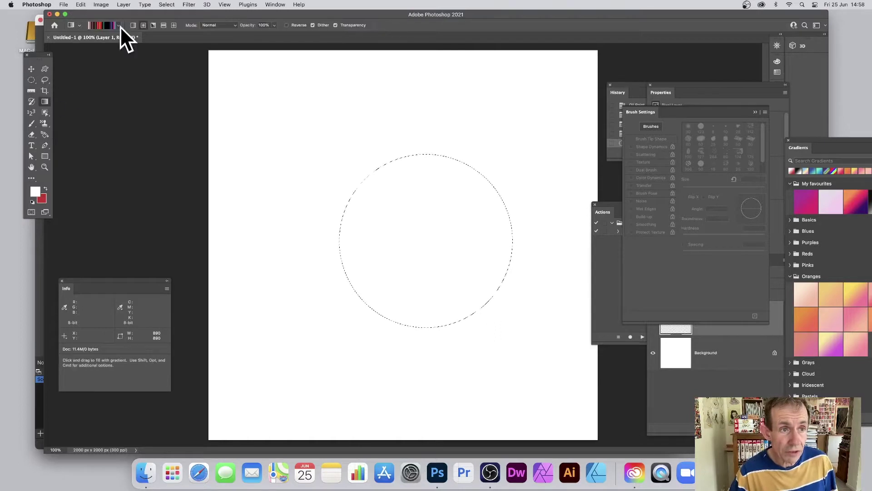
click(100, 24)
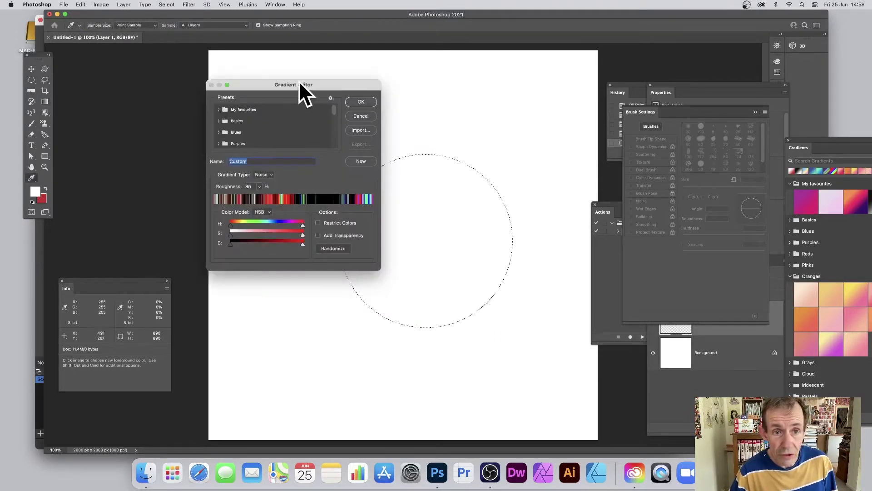
drag(299, 81, 327, 66)
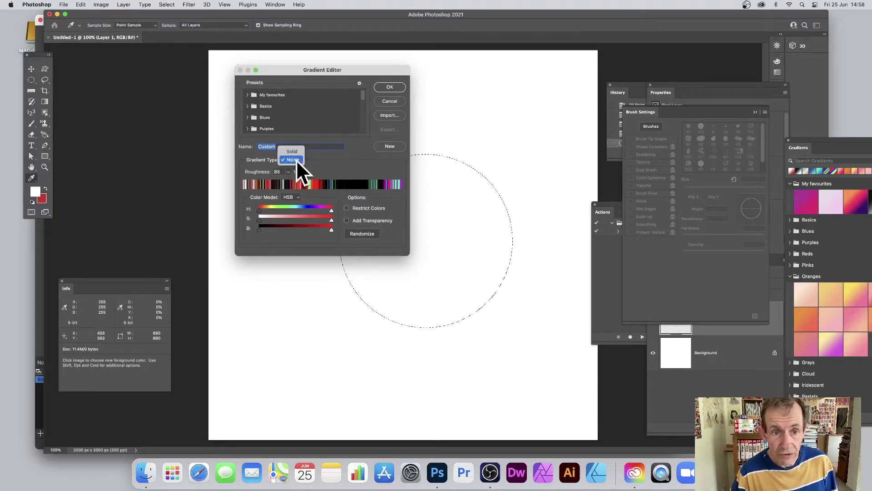
click(295, 160)
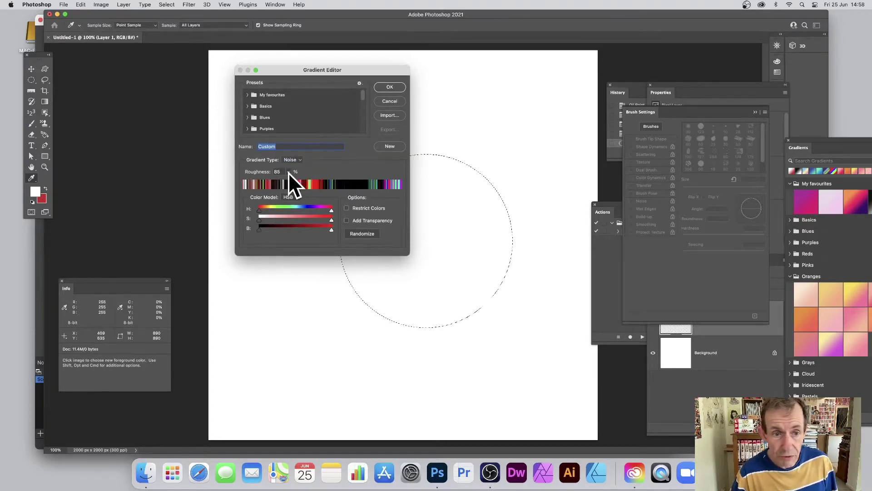
drag(288, 173, 352, 159)
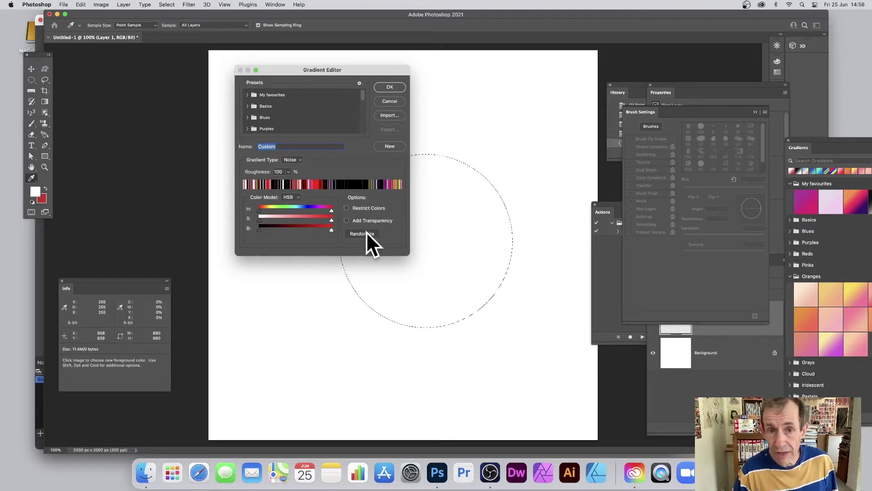
click(396, 87)
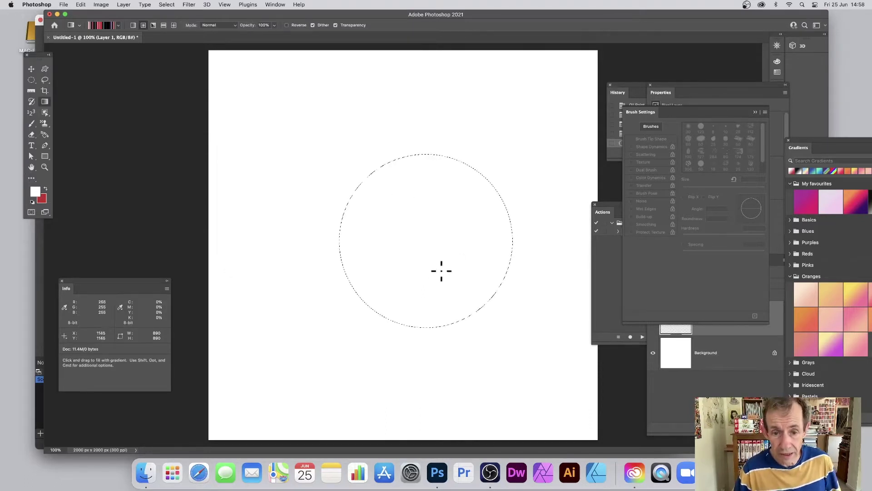
- Fill the circular selection with the radial noise gradient, starting from its centre, and deselect
drag(425, 235, 509, 254)
click(167, 5)
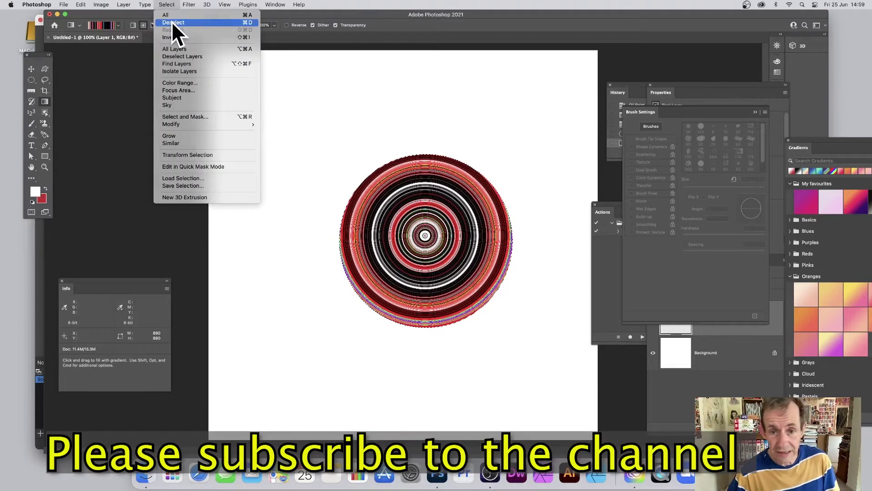
click(172, 23)
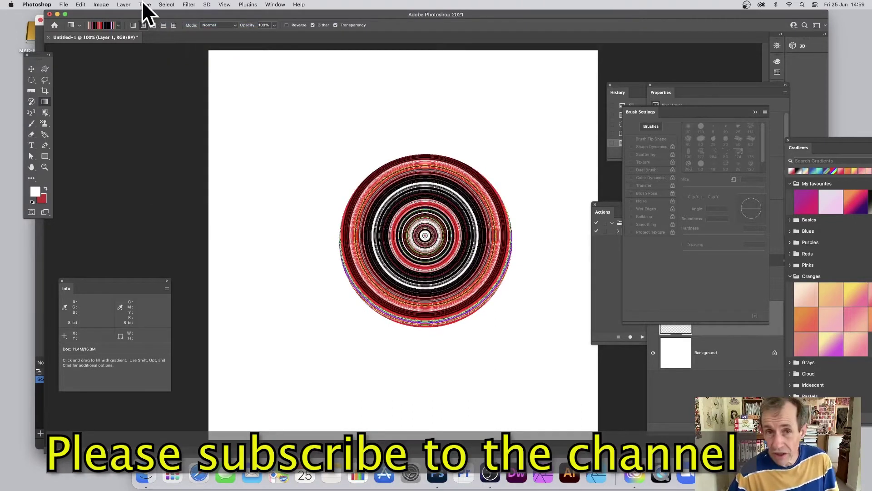
- Convert the gradient circle's layer to a smart object and move the circle closer to the canvas's centre
click(119, 6)
mouse_move(144, 155)
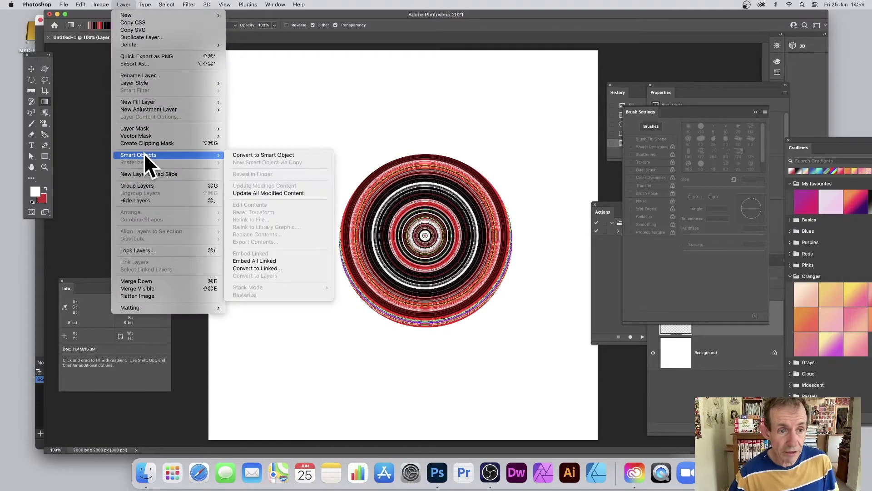
click(272, 153)
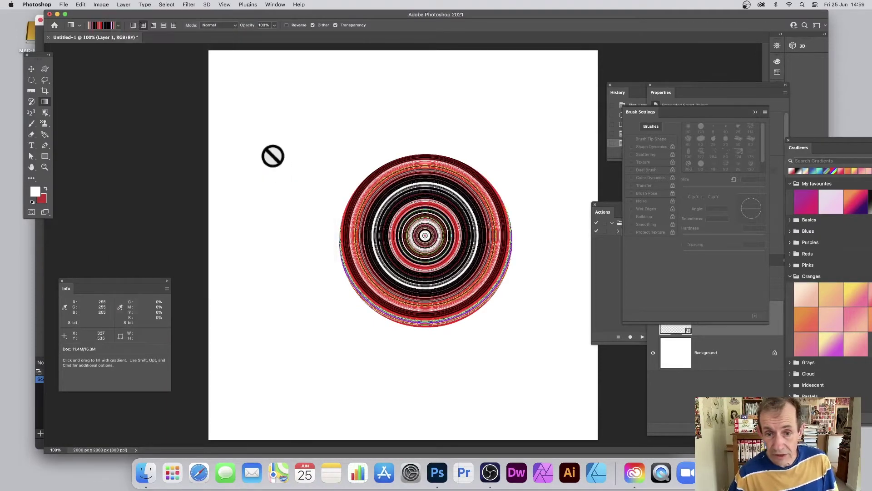
click(31, 68)
- Apply an Inner Bevel with the Bevel & Emboss layer style to the circle and open it in the Liquify filter
click(124, 4)
mouse_move(128, 82)
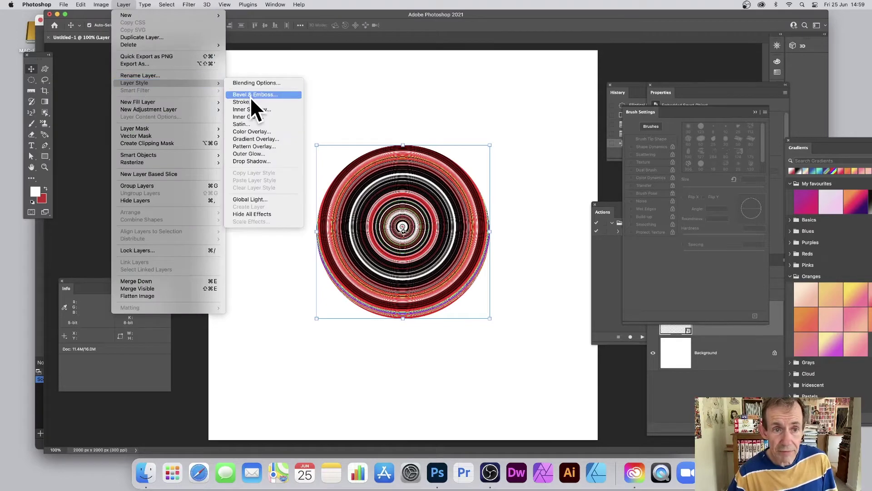
click(252, 95)
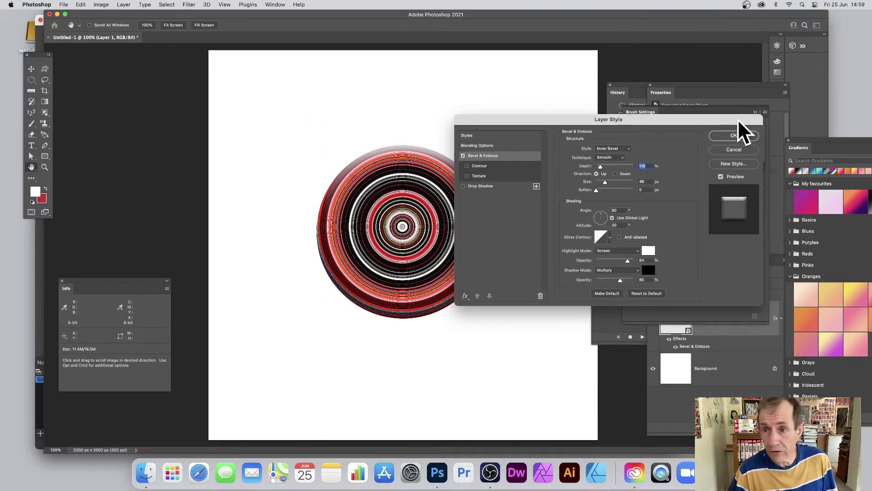
click(733, 136)
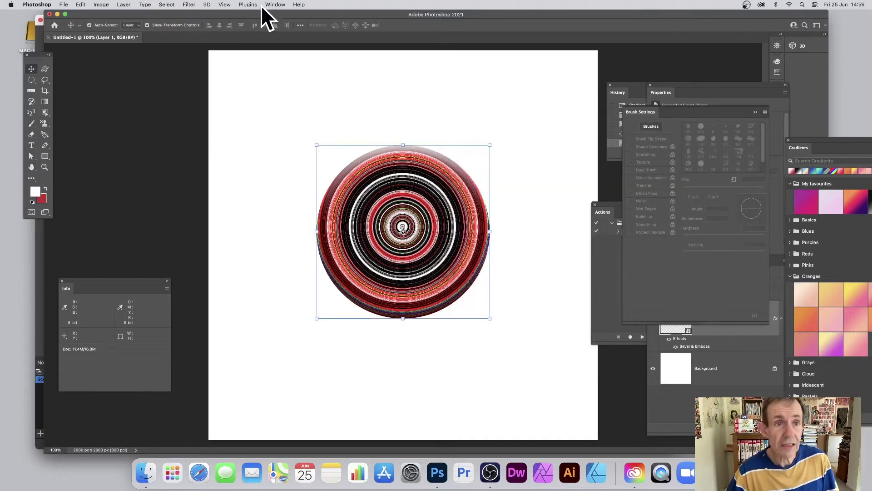
click(189, 4)
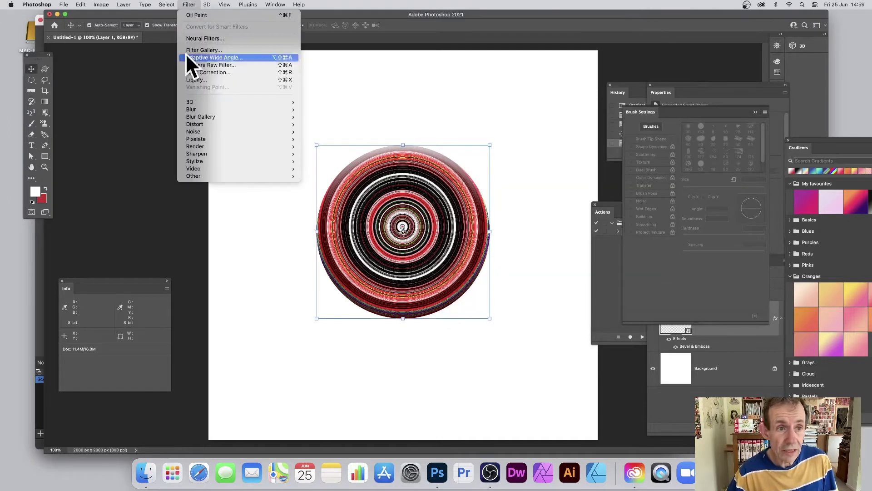
click(202, 79)
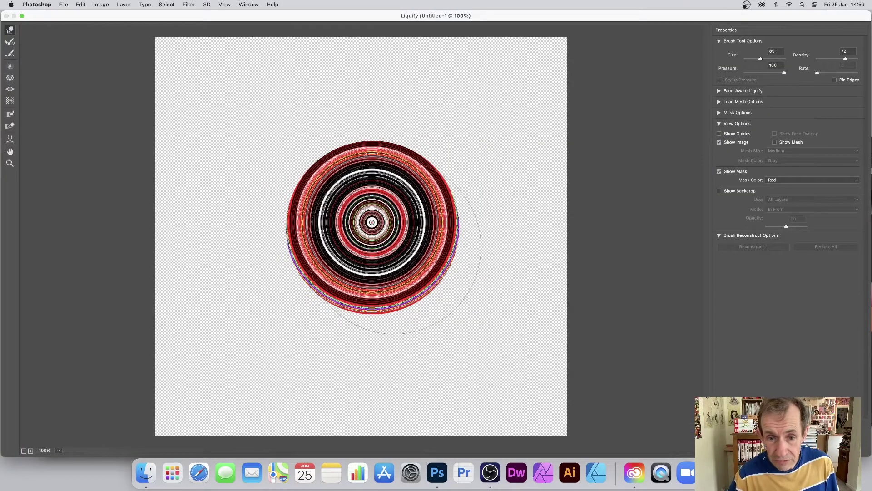
mouse_move(411, 257)
mouse_down()
mouse_move(483, 293)
mouse_move(461, 278)
mouse_up()
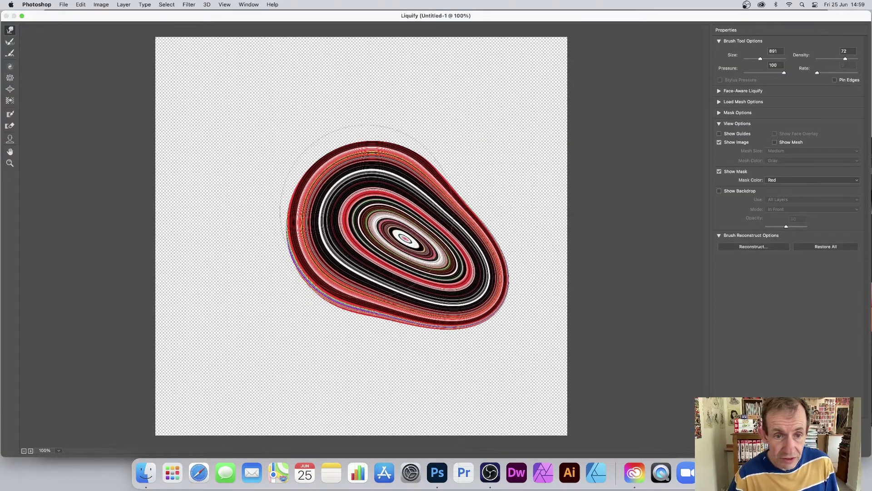
drag(346, 191, 247, 105)
mouse_move(247, 244)
mouse_down()
mouse_move(330, 182)
mouse_move(429, 167)
mouse_move(405, 202)
mouse_move(375, 219)
mouse_move(379, 195)
mouse_up()
key(super+z)
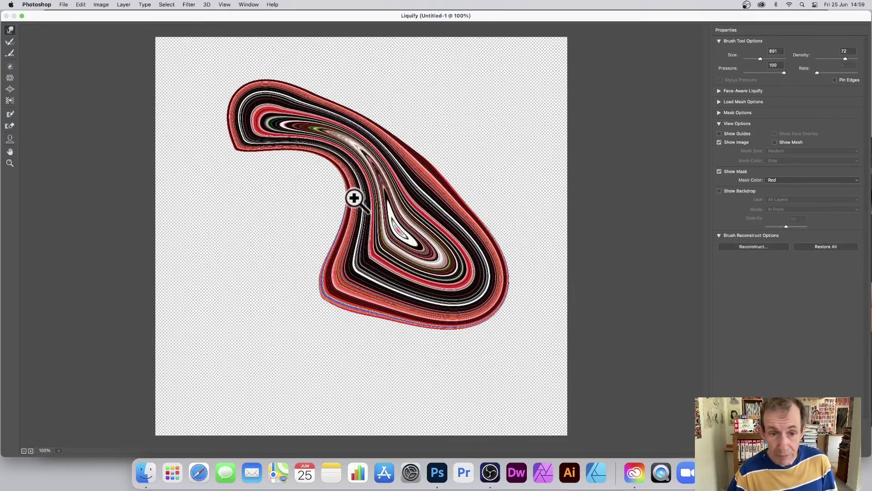
key(super+z)
key(super+z)
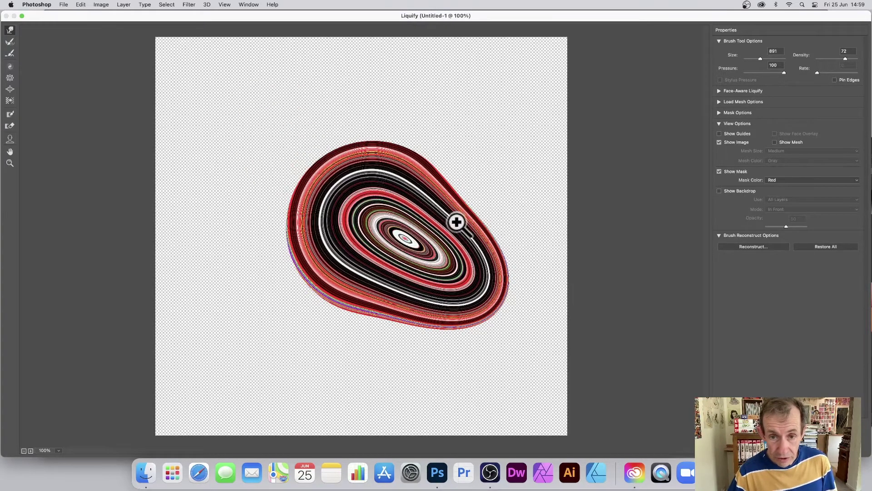
key(super+z)
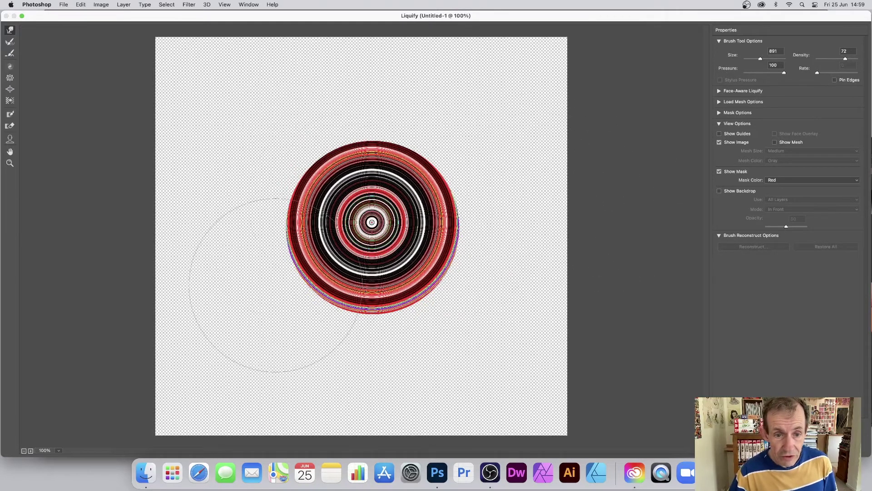
- Warp the circle into a crescent with the size 891 brush, pull spikes out around its edges at size 208, and apply Liquify
mouse_move(272, 301)
mouse_down()
mouse_move(401, 188)
mouse_move(386, 193)
mouse_move(357, 149)
mouse_move(328, 131)
mouse_move(232, 106)
mouse_up()
mouse_move(360, 243)
mouse_down()
mouse_move(350, 321)
mouse_move(314, 359)
mouse_up()
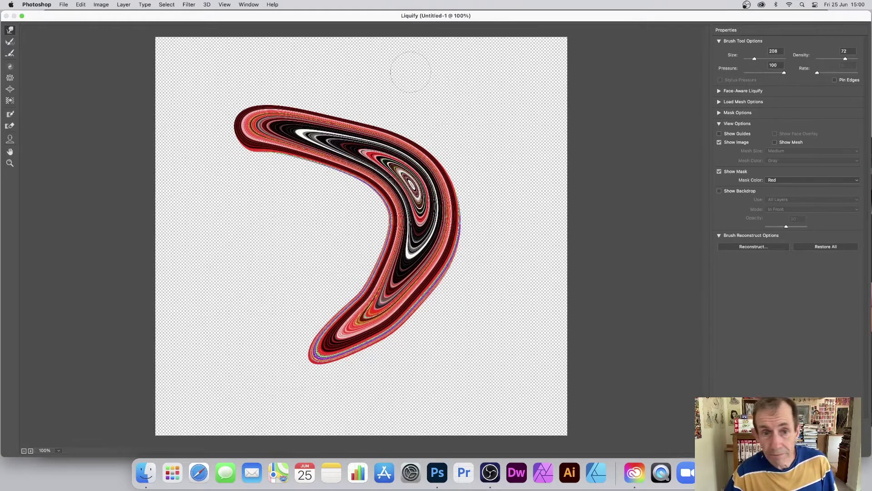
drag(279, 134, 297, 79)
drag(331, 136, 365, 95)
drag(391, 136, 414, 112)
drag(431, 177, 464, 155)
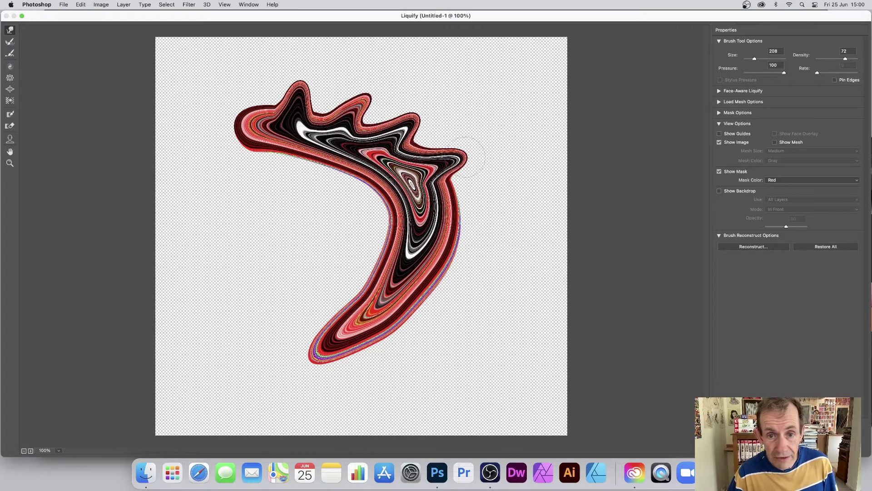
drag(436, 213, 498, 211)
mouse_move(447, 245)
mouse_down()
mouse_move(465, 258)
mouse_move(470, 281)
mouse_up()
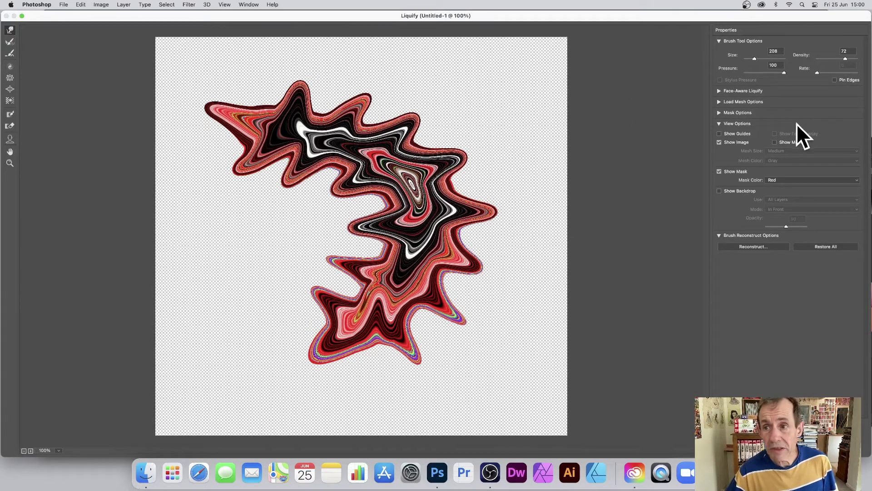
key(Return)
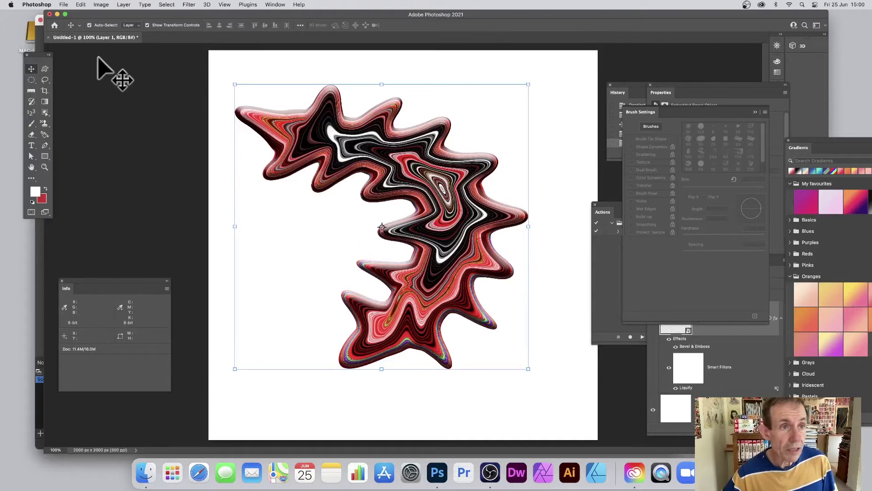
- Delete the white Background layer so the spiky crescent sits on transparency
click(80, 4)
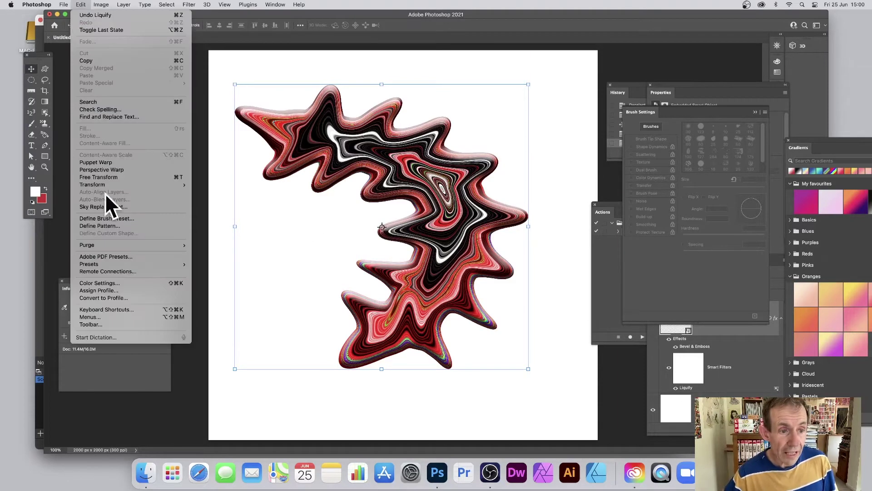
click(108, 225)
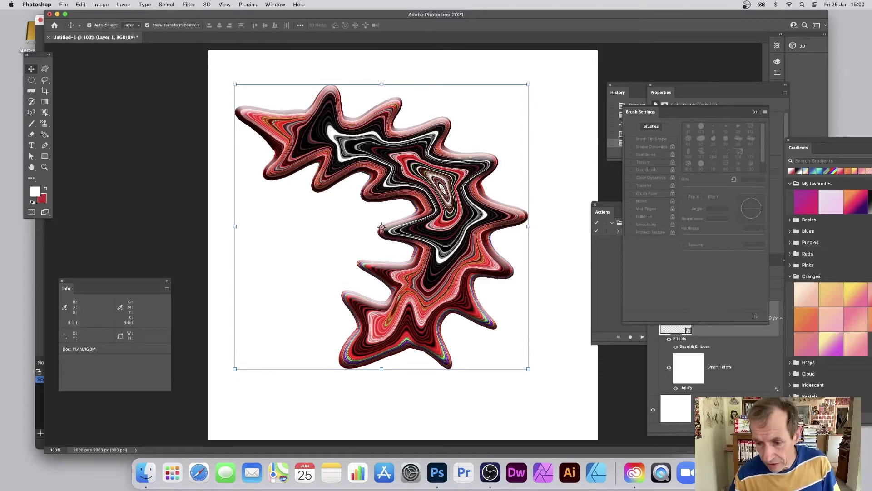
click(676, 408)
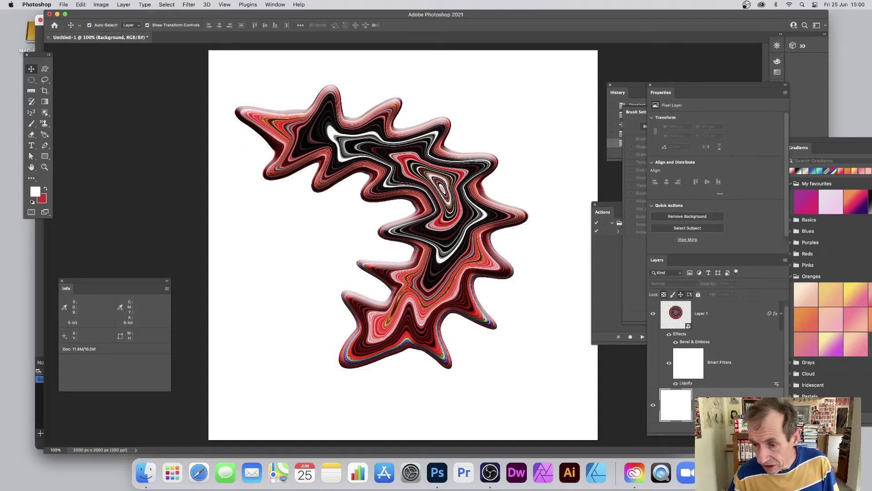
key(Delete)
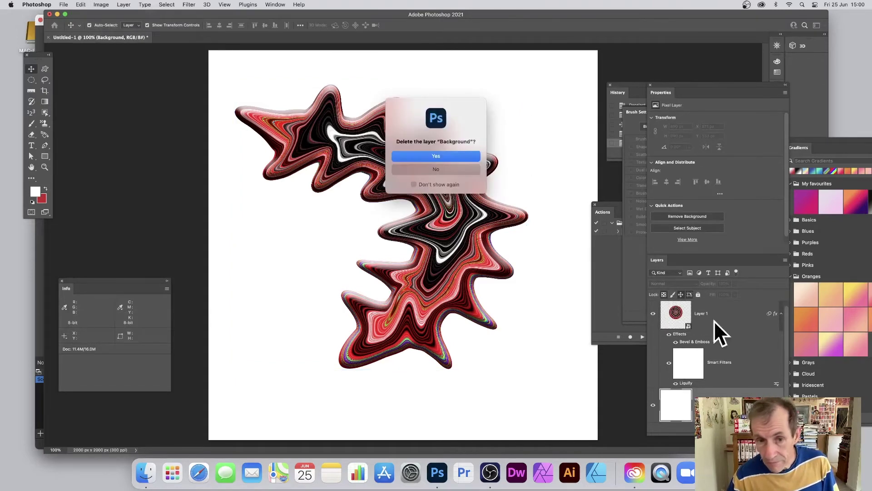
click(437, 156)
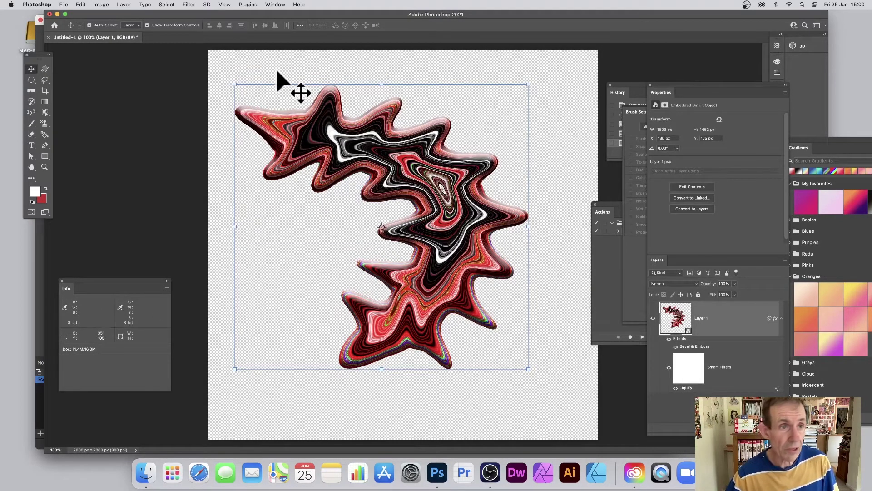
- Define the spiky crescent on its transparent canvas as a new pattern, keeping the suggested name
click(81, 4)
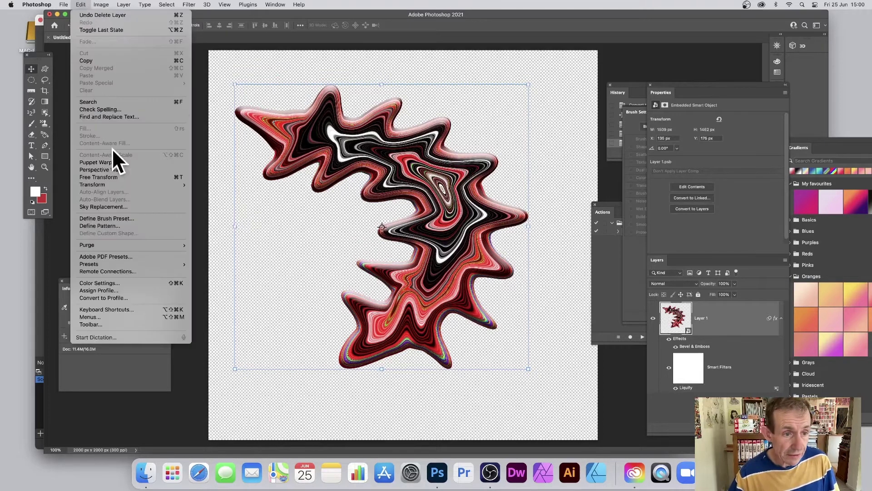
click(132, 224)
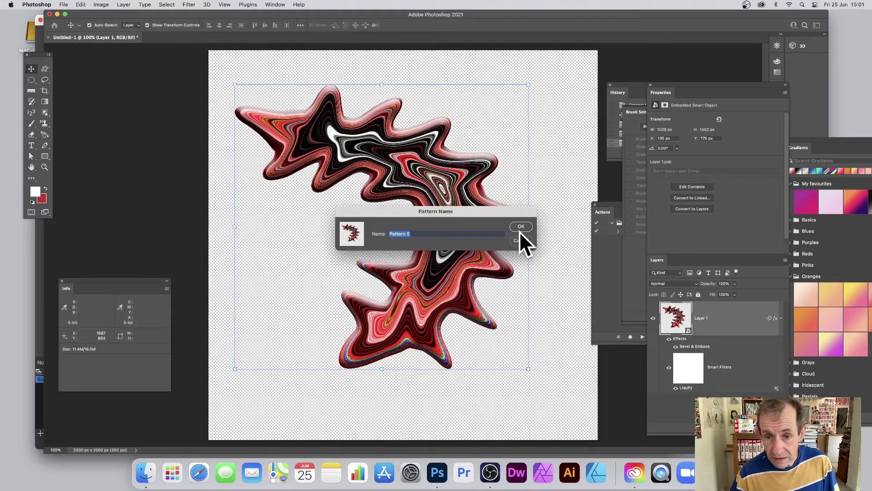
click(520, 225)
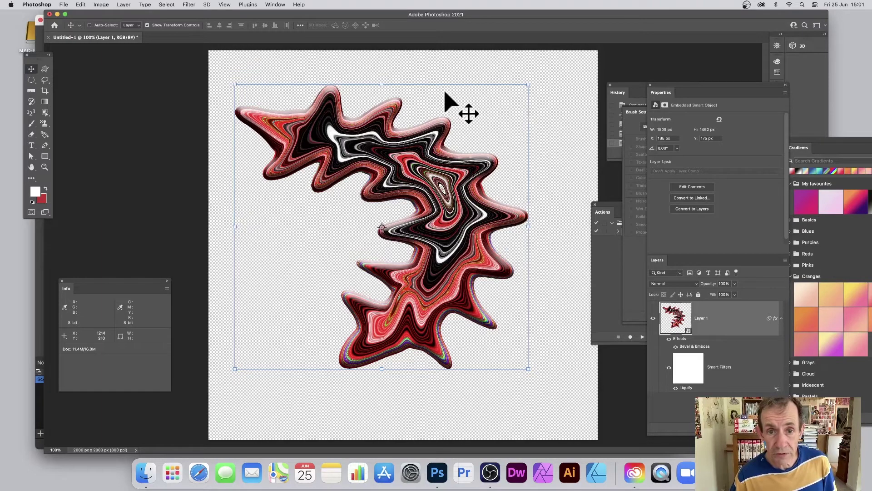
- Restore the deleted Background layer and remove the spiky crescent's layer to leave a blank white canvas
key(super+z)
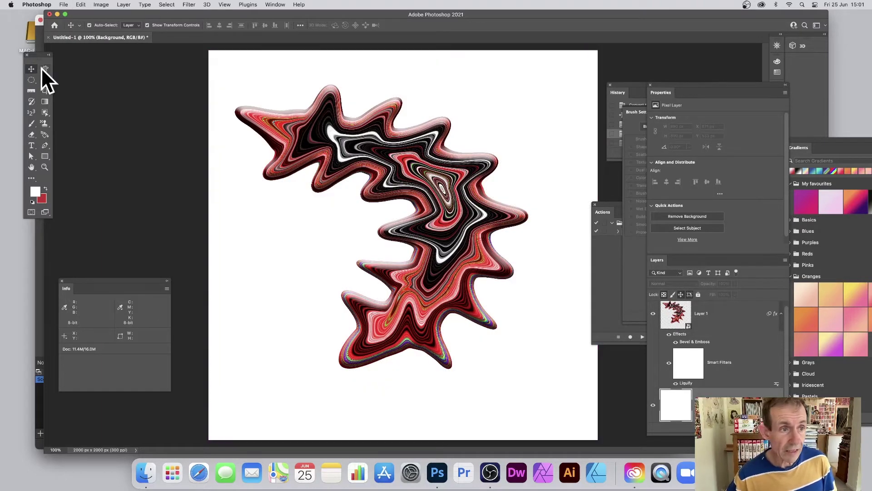
click(399, 155)
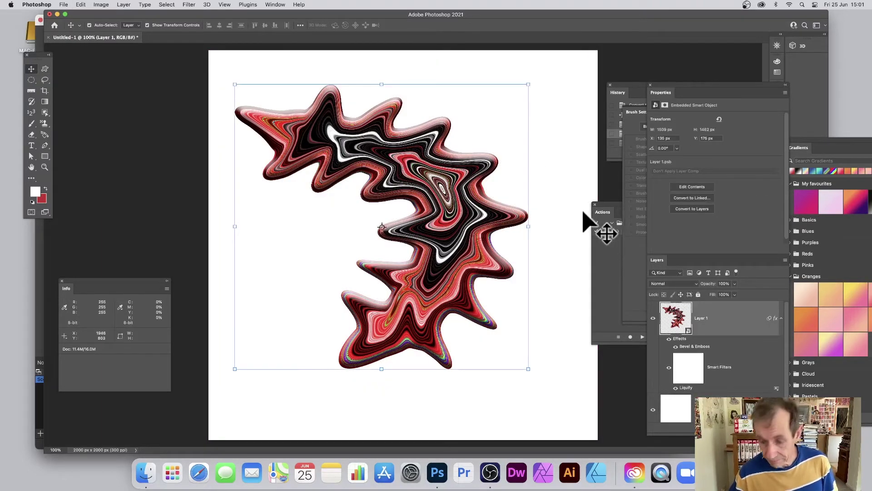
key(super+z)
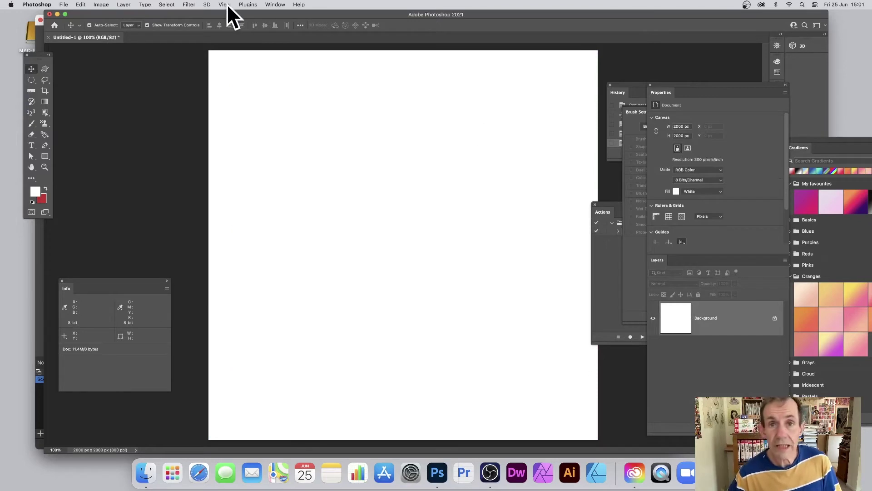
- Set up a pattern fill of the blank Background with the new spiky crescent pattern and the Random Fill script
click(81, 5)
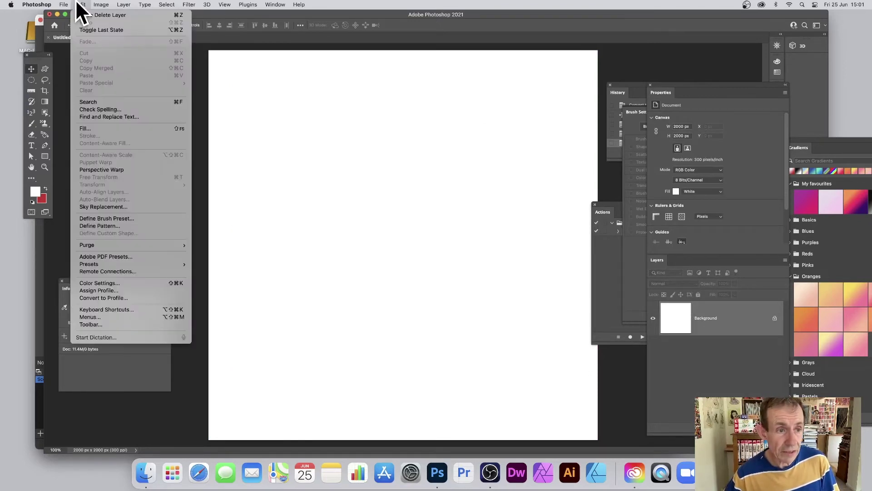
click(91, 129)
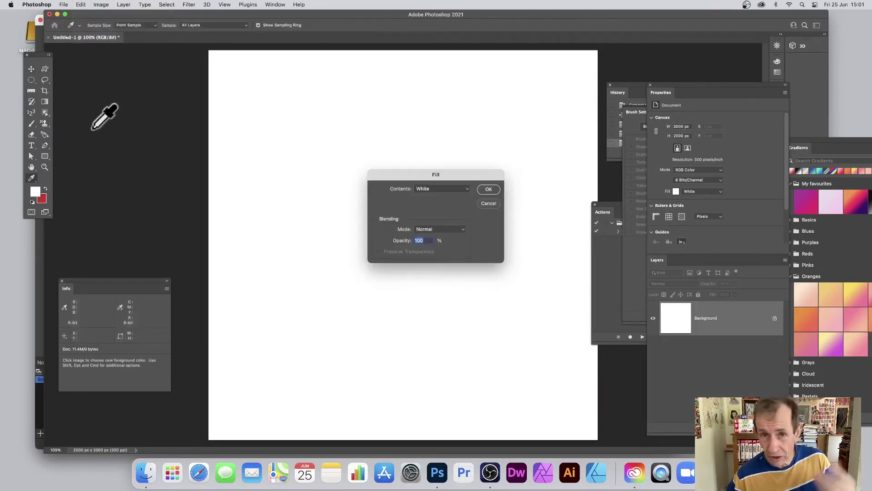
click(431, 187)
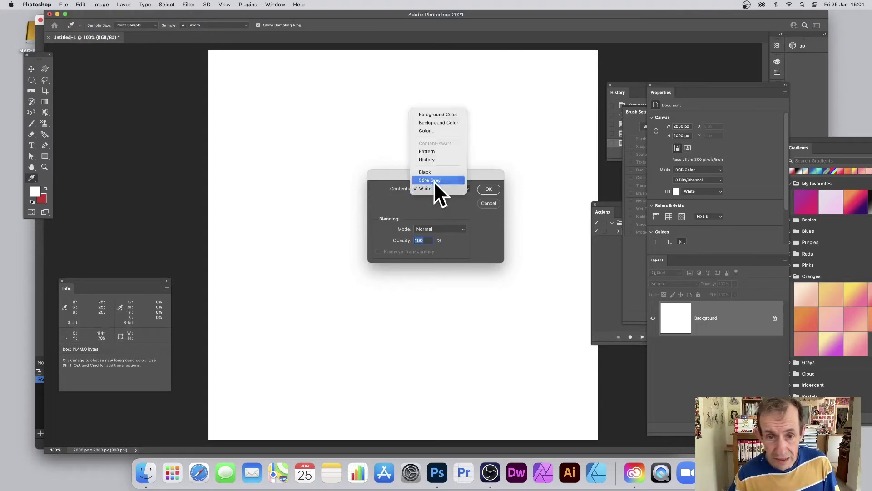
click(435, 151)
drag(441, 178, 417, 115)
click(405, 163)
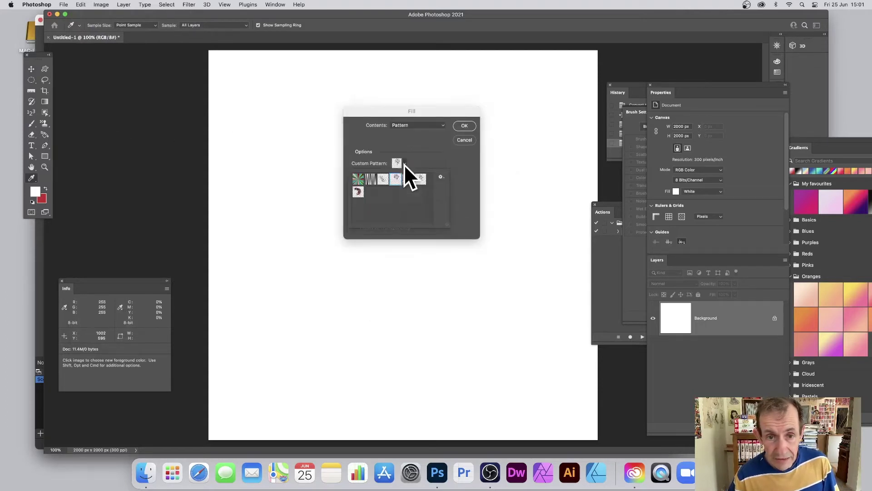
click(358, 192)
click(426, 153)
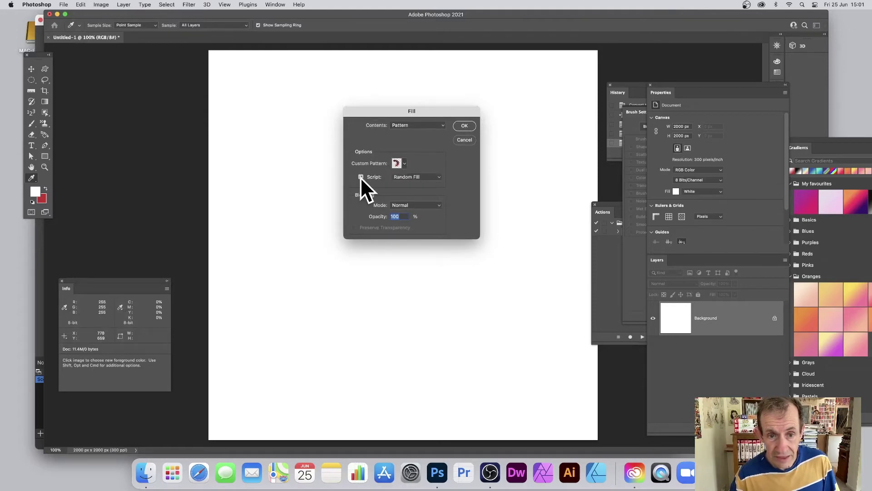
click(416, 176)
click(416, 176)
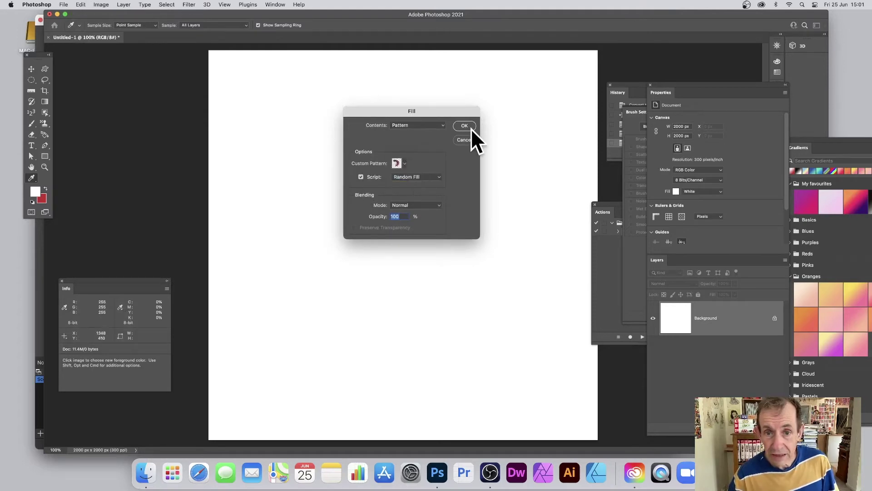
click(465, 126)
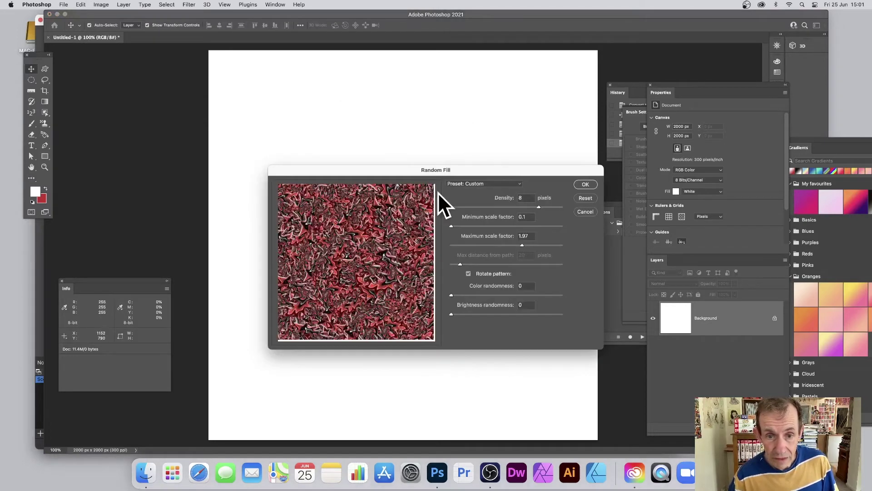
- Set the random fill's density to 9.4 pixels and apply it to the canvas
drag(432, 169, 391, 73)
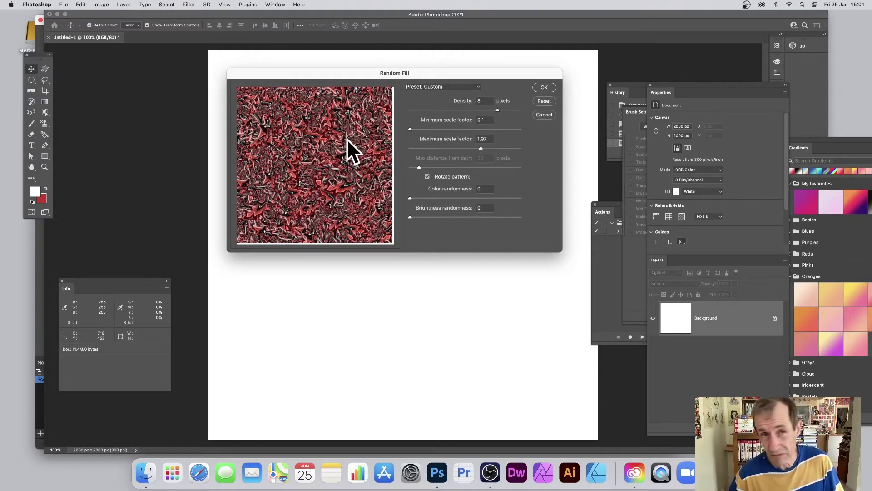
click(514, 110)
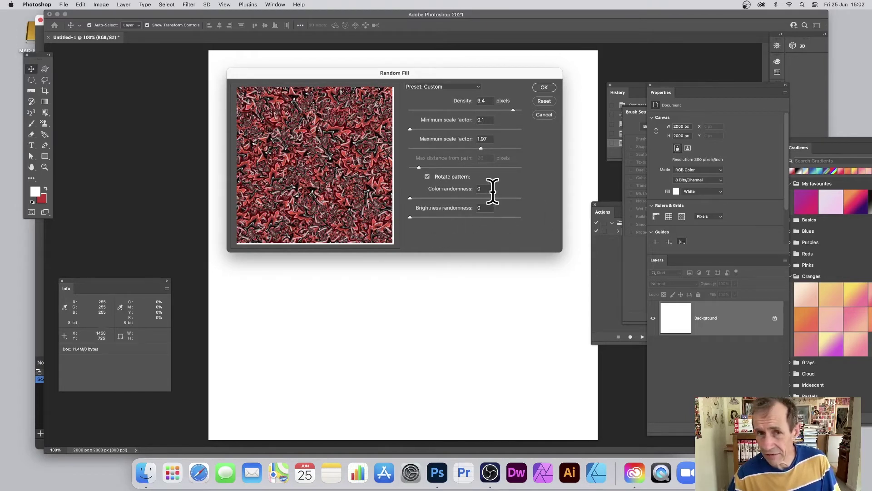
click(544, 86)
- Repeat the crescent pattern's Random Fill over the existing artwork with the same settings
click(80, 5)
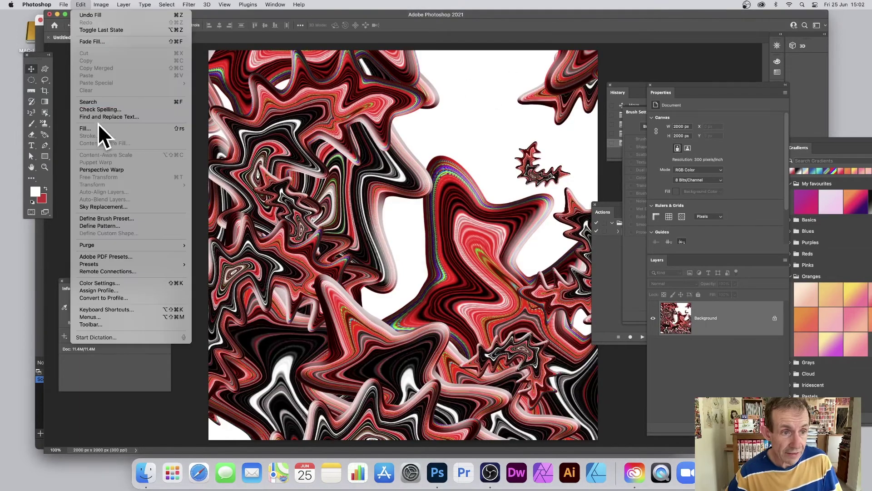
click(101, 132)
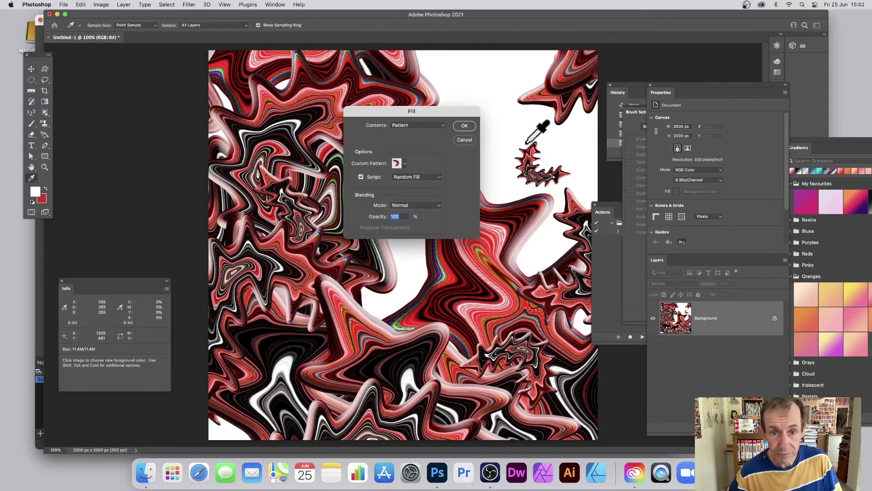
click(463, 126)
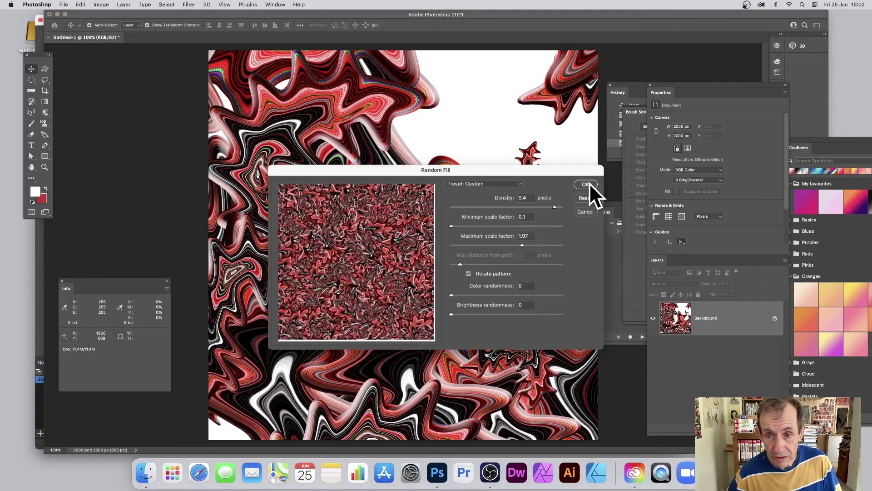
click(586, 184)
- Reselect the spiky crescent as the custom pattern and apply another Random Fill over the canvas
click(80, 4)
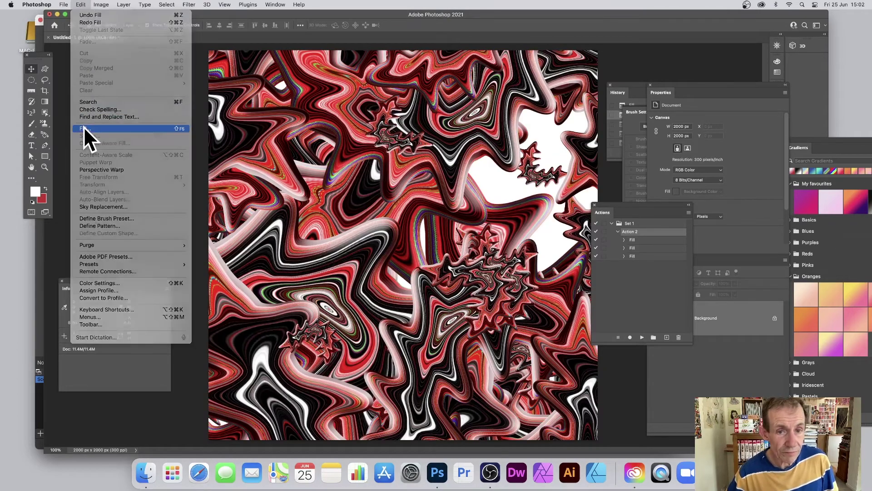
click(86, 129)
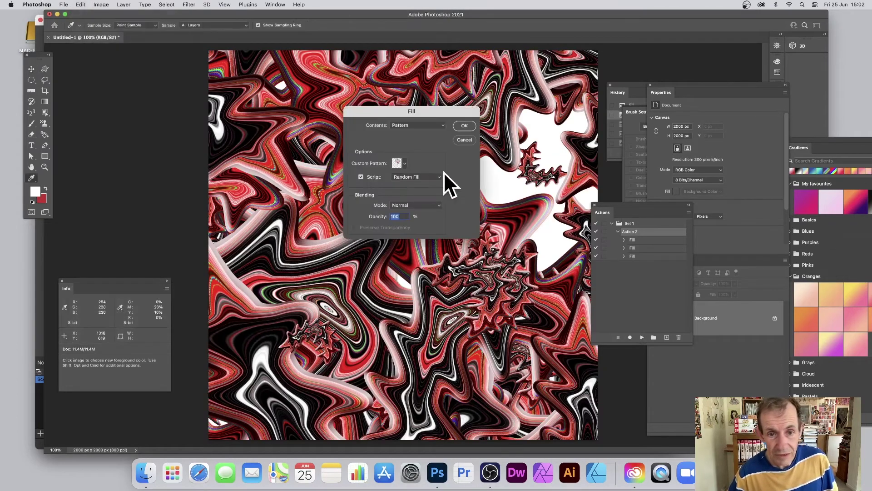
click(401, 163)
click(395, 178)
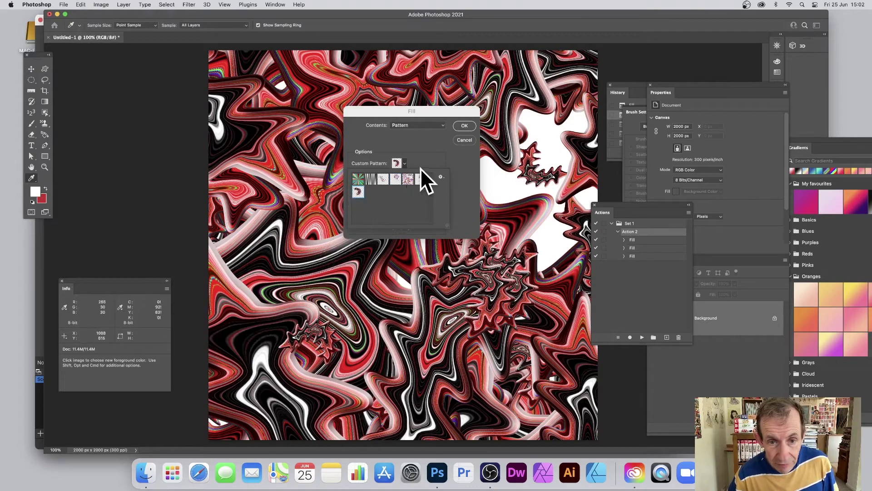
click(440, 145)
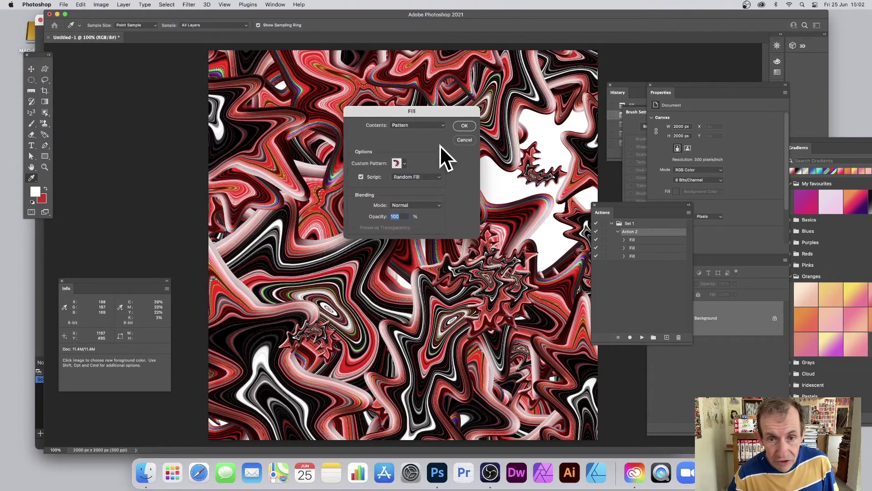
click(465, 124)
click(586, 184)
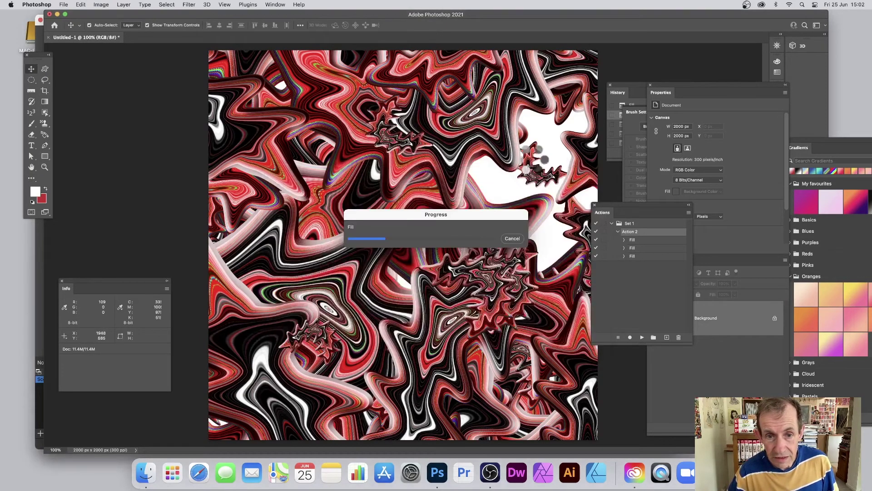
- Apply one more Random Fill of the crescent pattern to cover the remaining white gaps
click(80, 4)
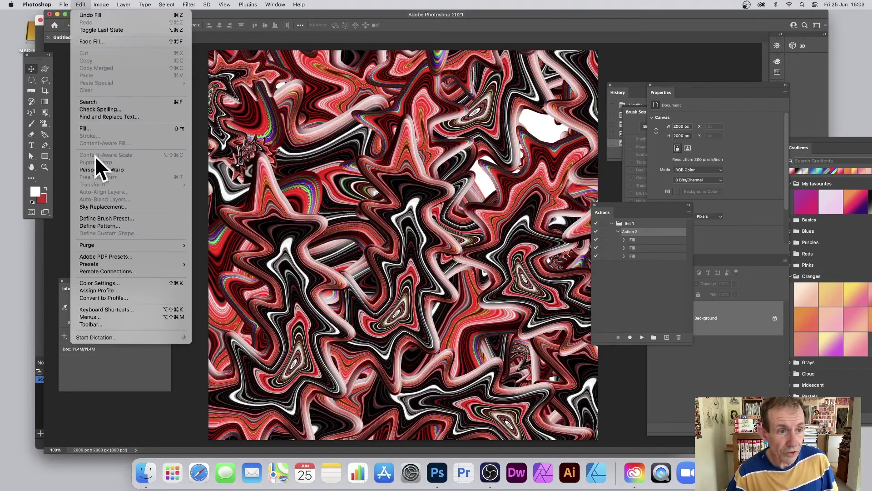
click(101, 129)
click(464, 125)
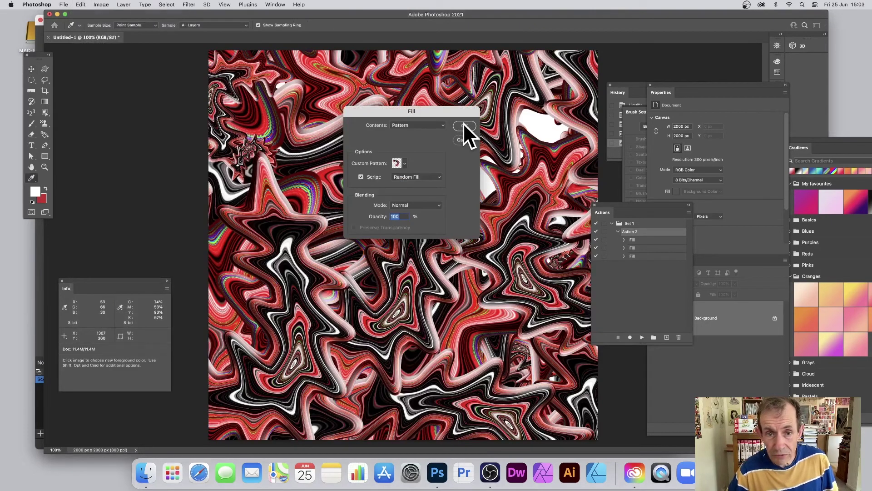
click(585, 184)
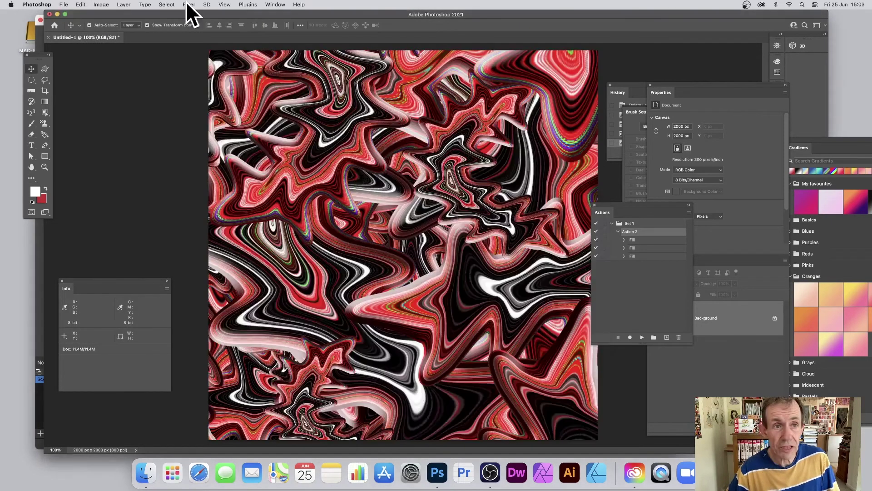
- Apply the Oil Paint filter to the filled artwork with Stylization set to 9.0 and lighting left off
click(189, 4)
mouse_move(194, 160)
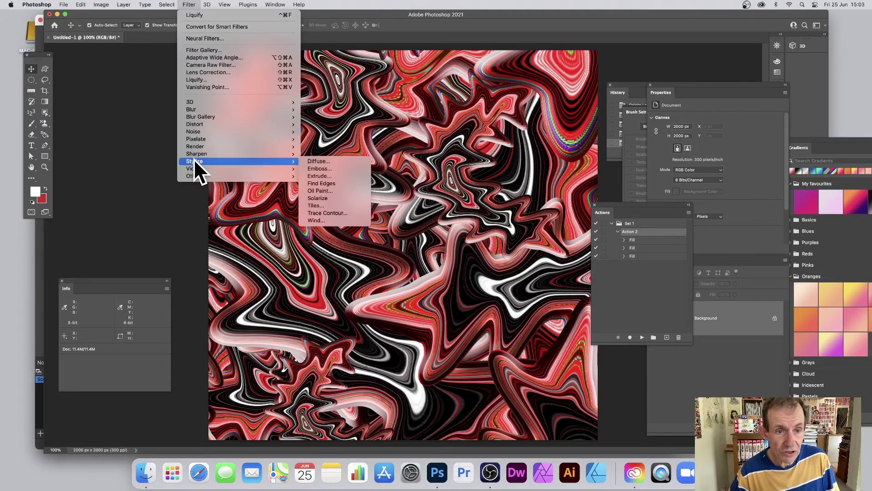
click(323, 190)
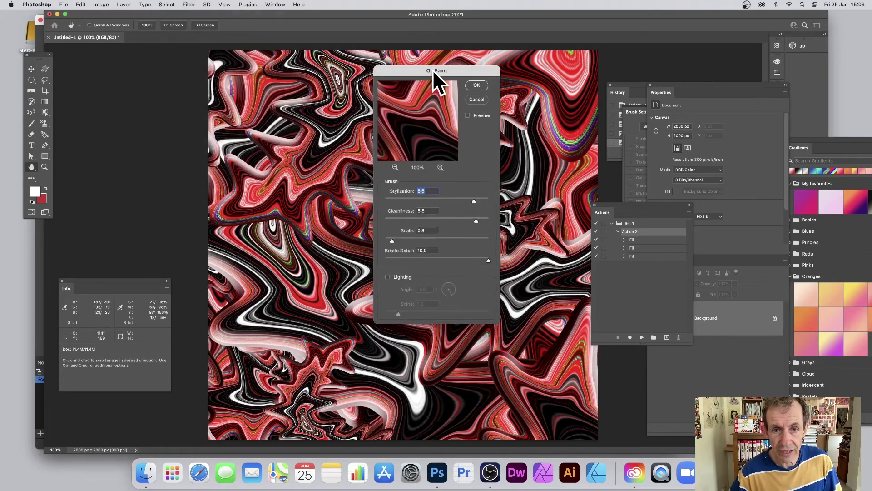
drag(433, 70, 557, 70)
drag(600, 204, 604, 203)
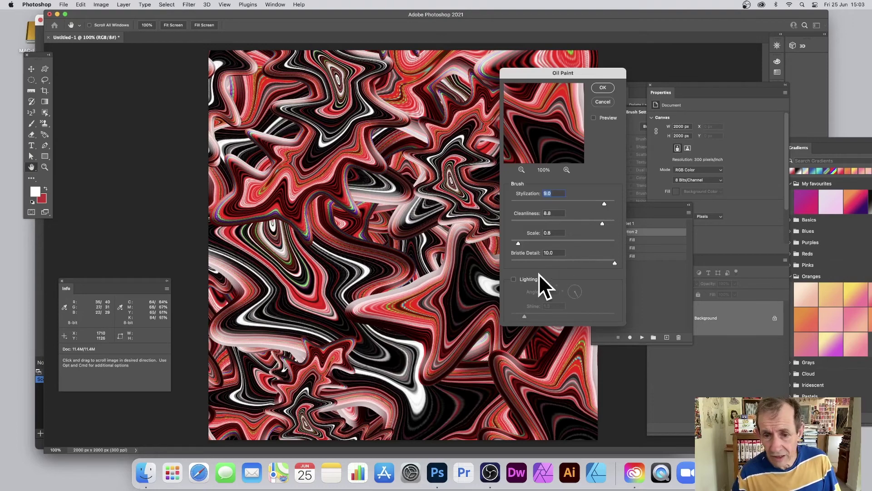
click(603, 87)
- Reapply the Oil Paint filter several times with the same settings to smooth the artwork further
click(189, 4)
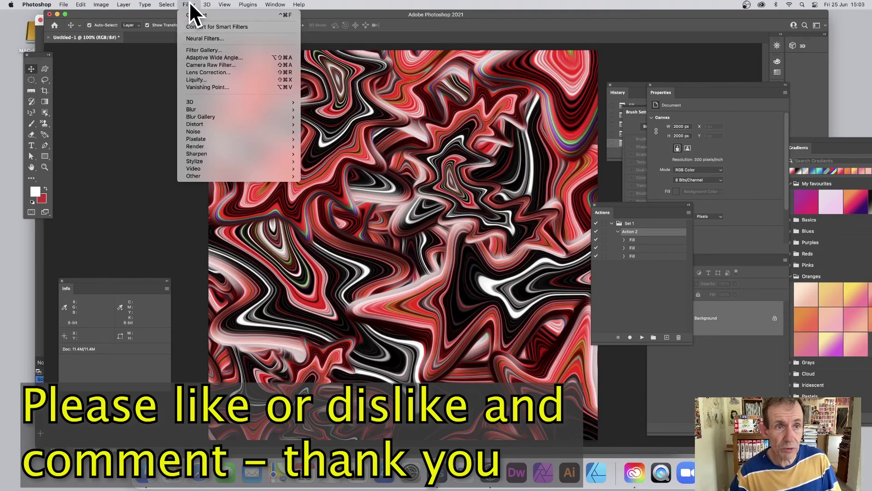
click(189, 5)
click(188, 5)
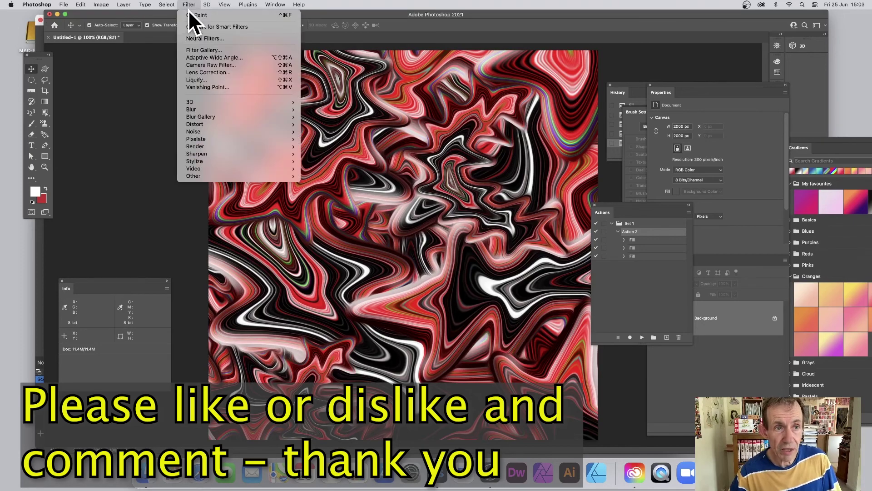
click(190, 4)
click(190, 4)
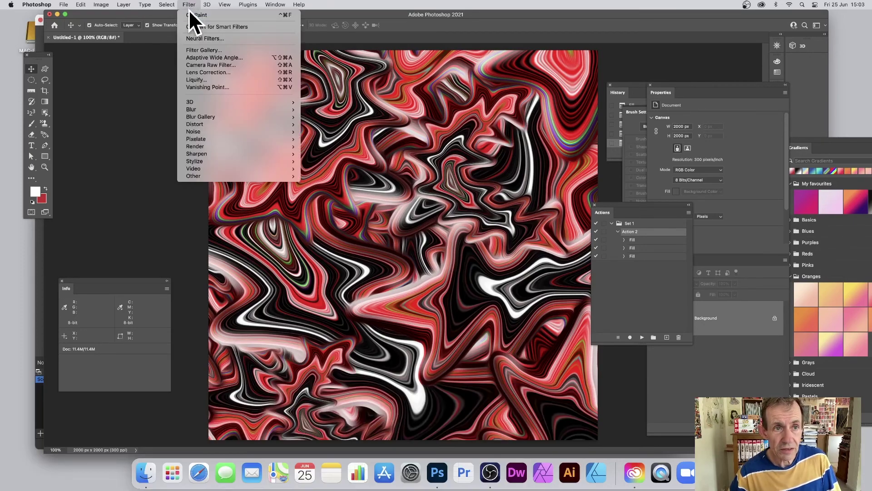
click(189, 11)
click(188, 4)
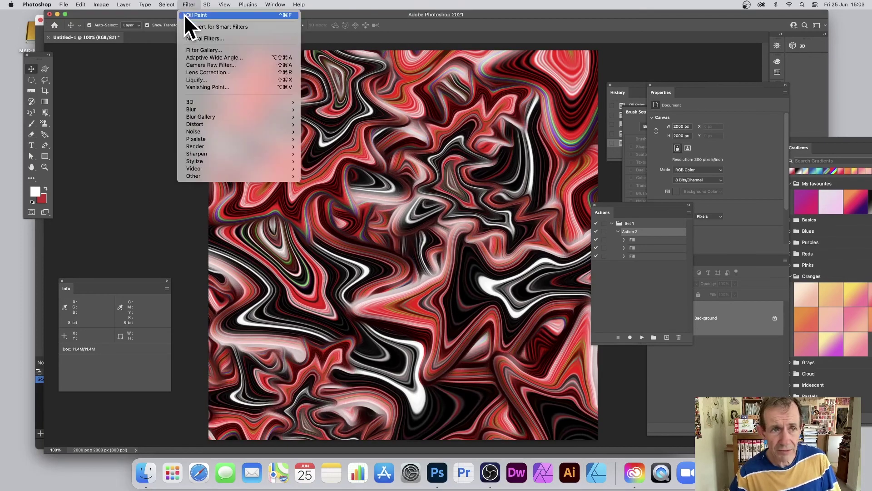
click(190, 6)
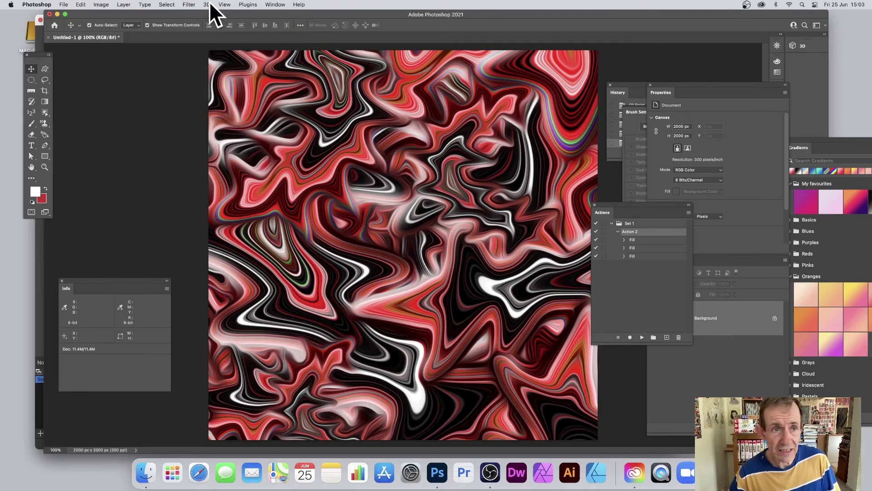
click(190, 5)
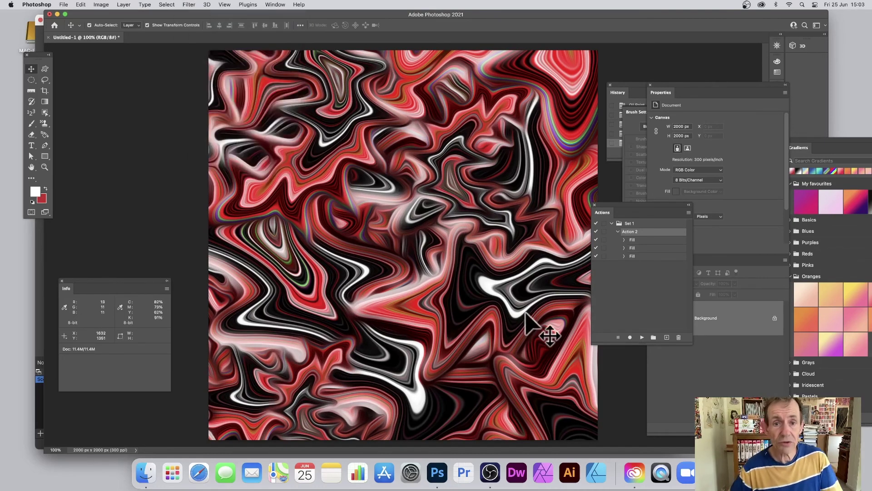